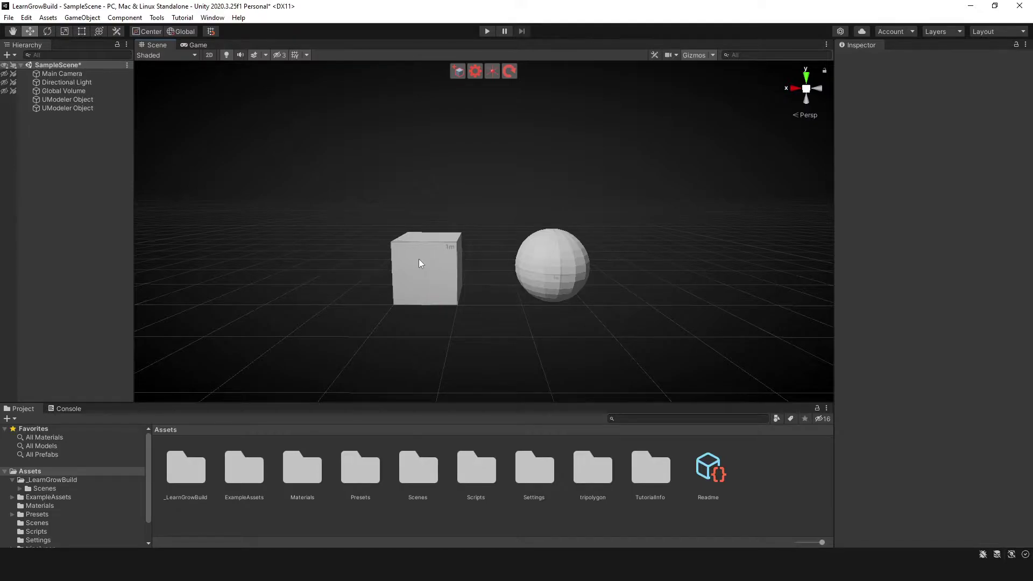
- Select the cube and collapse every UModeler tool group except Selection
click(439, 268)
click(566, 279)
click(436, 278)
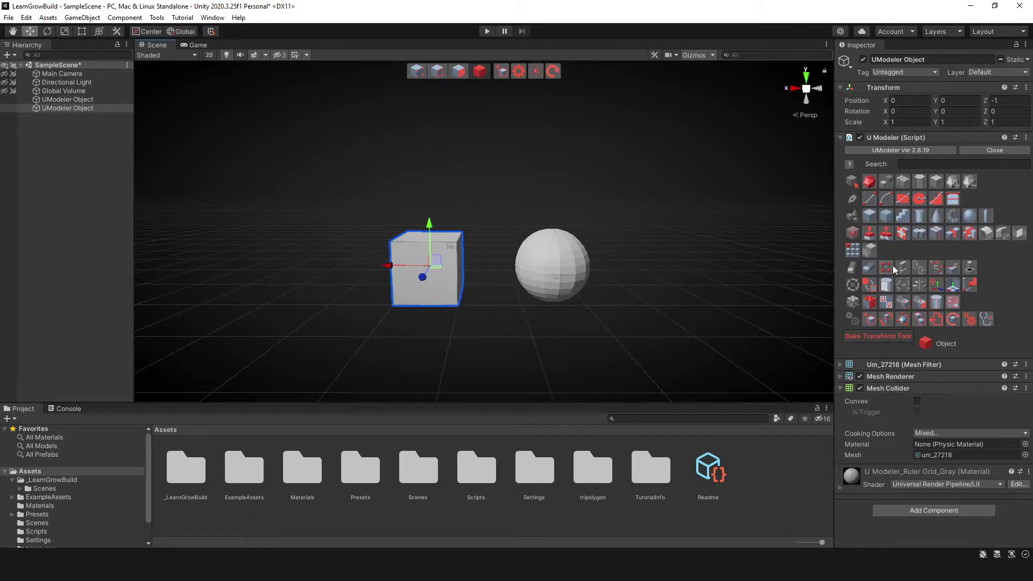
click(851, 182)
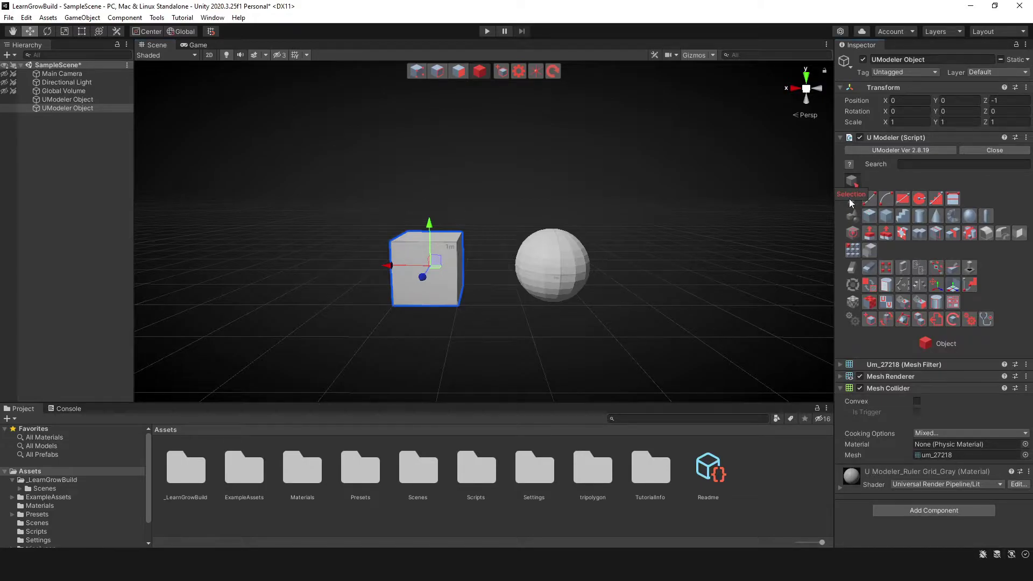
click(849, 199)
click(851, 218)
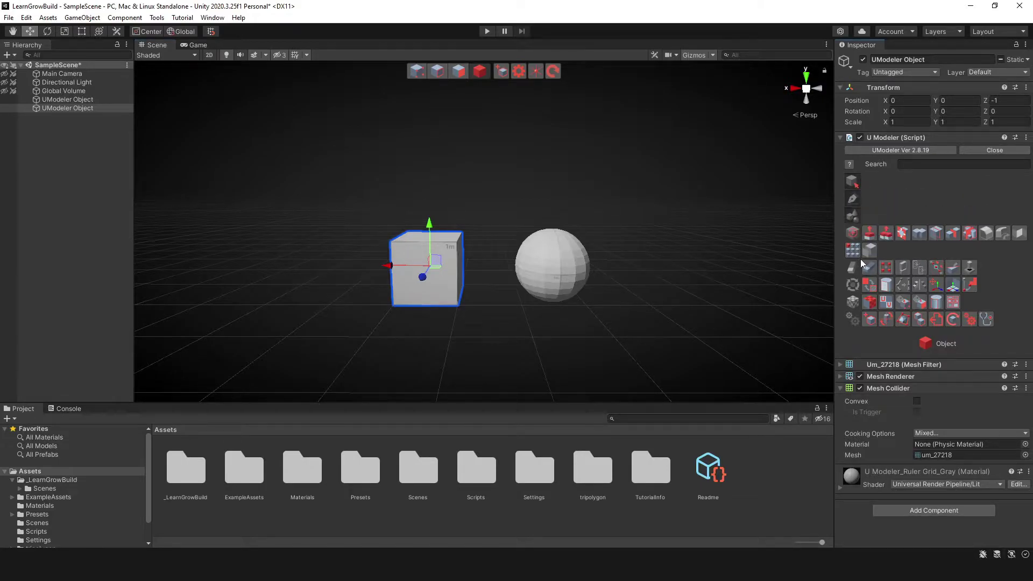
click(853, 233)
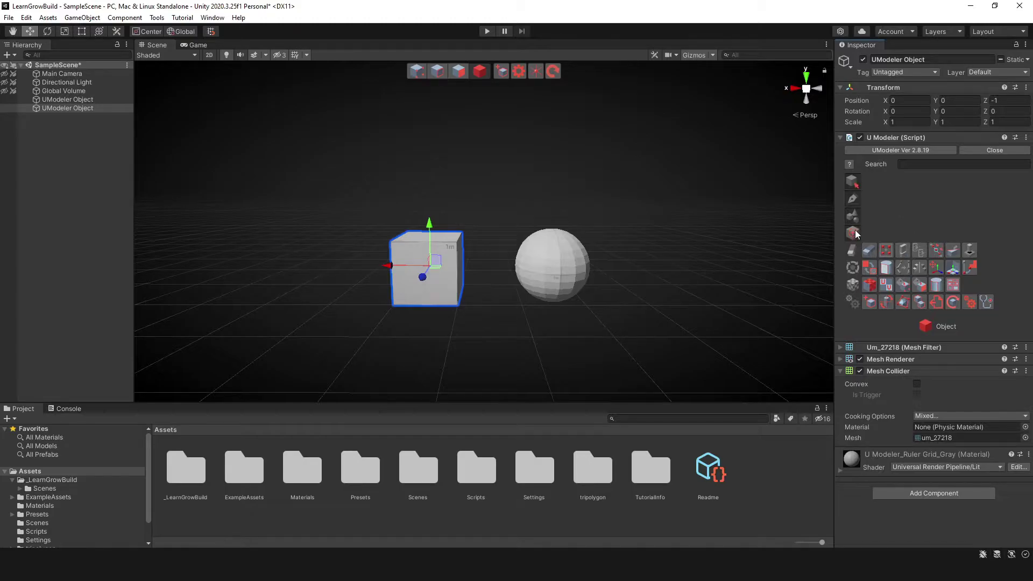
click(852, 267)
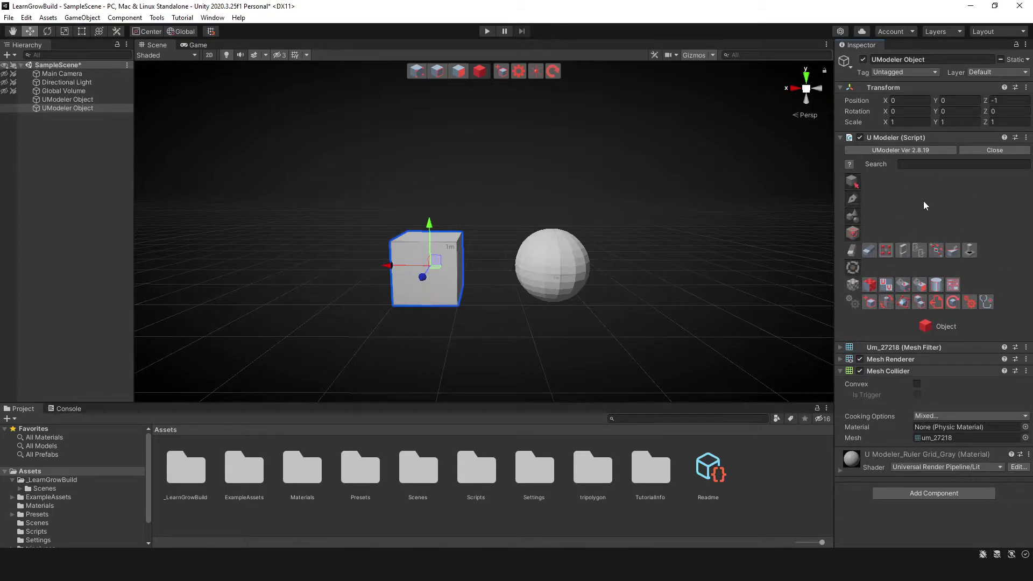
click(852, 285)
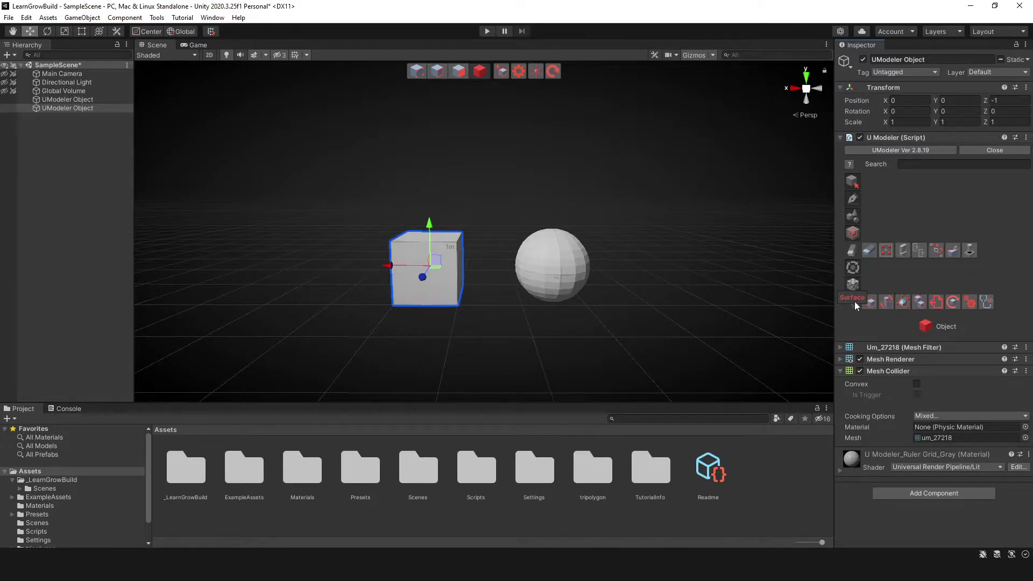
click(853, 303)
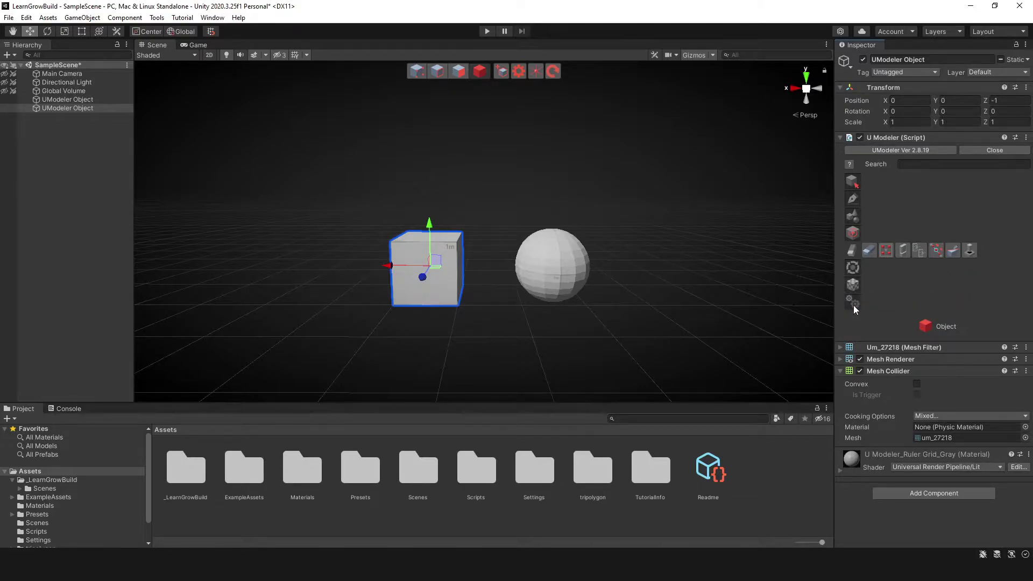
click(853, 251)
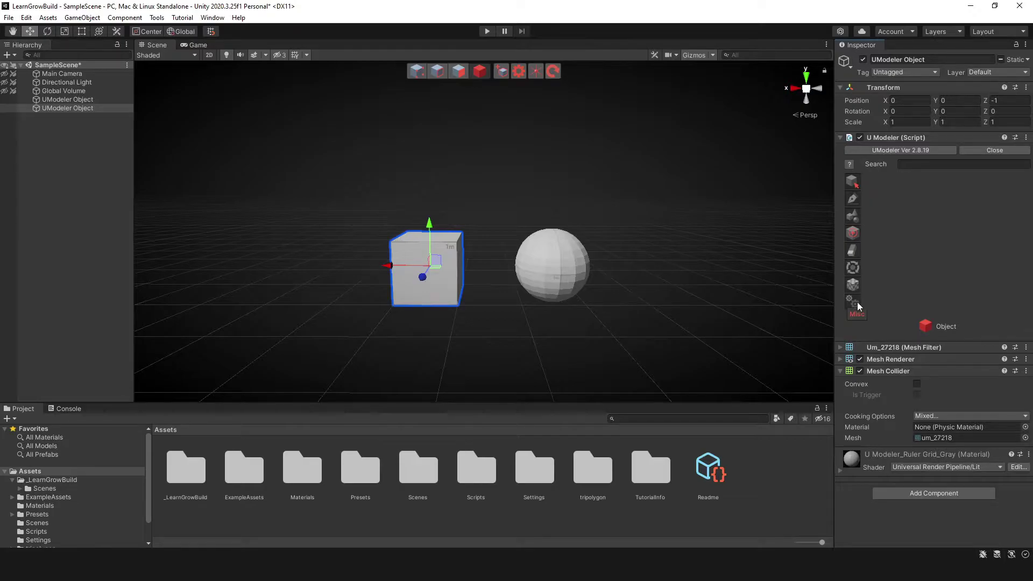
click(853, 184)
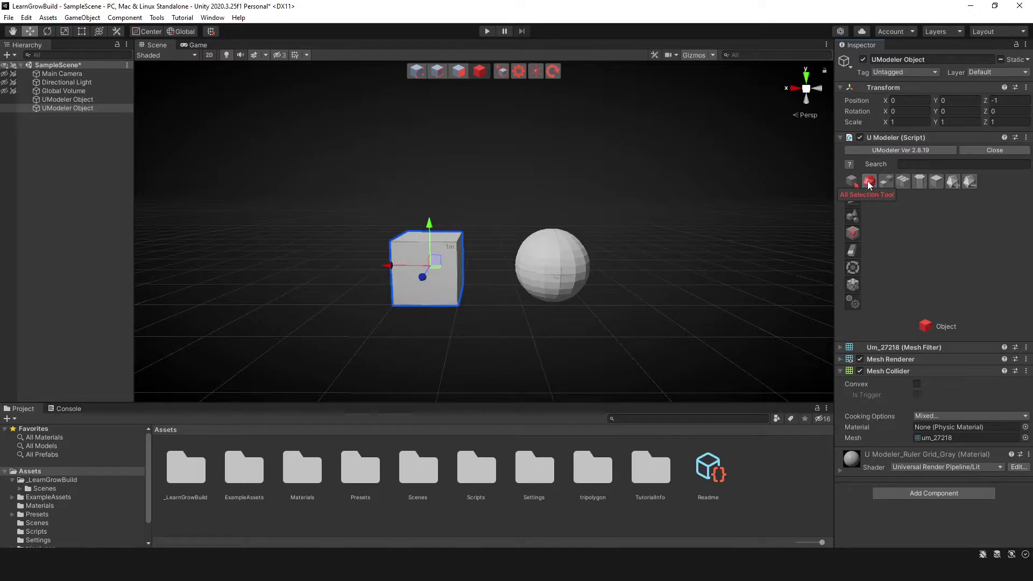
- Select only the sphere and switch it to Edge mode
shift+click(570, 273)
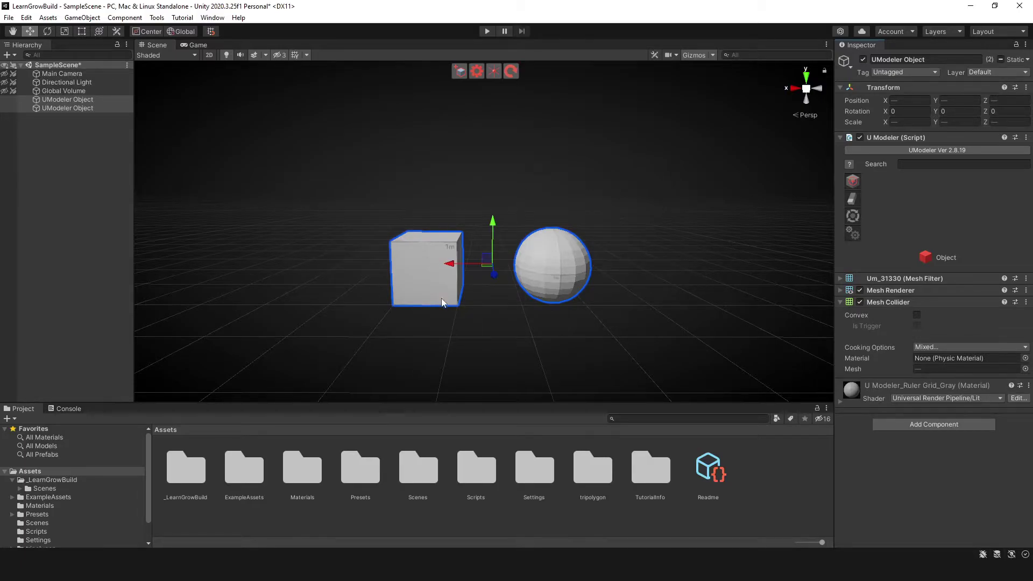
click(519, 321)
click(550, 269)
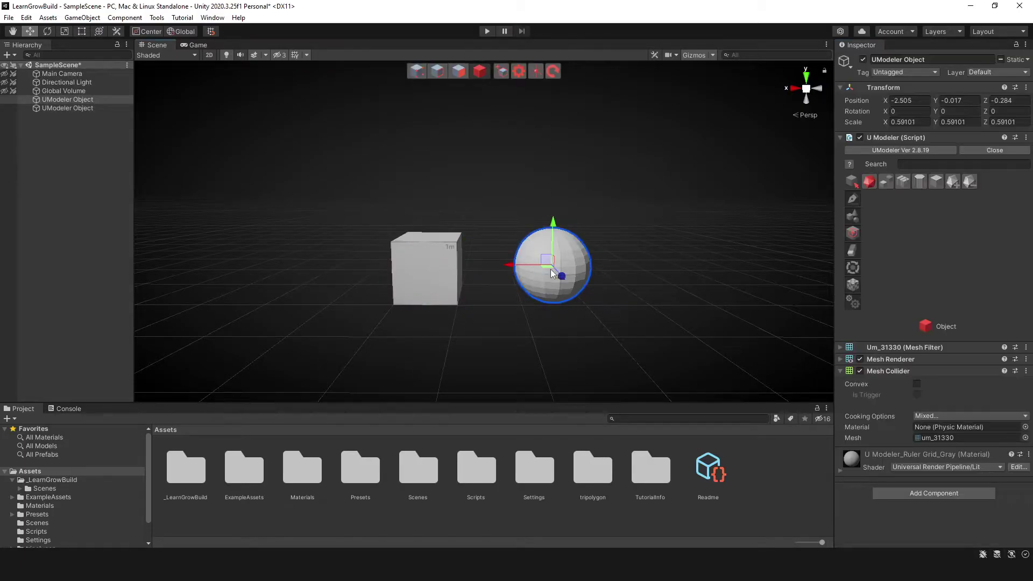
click(438, 72)
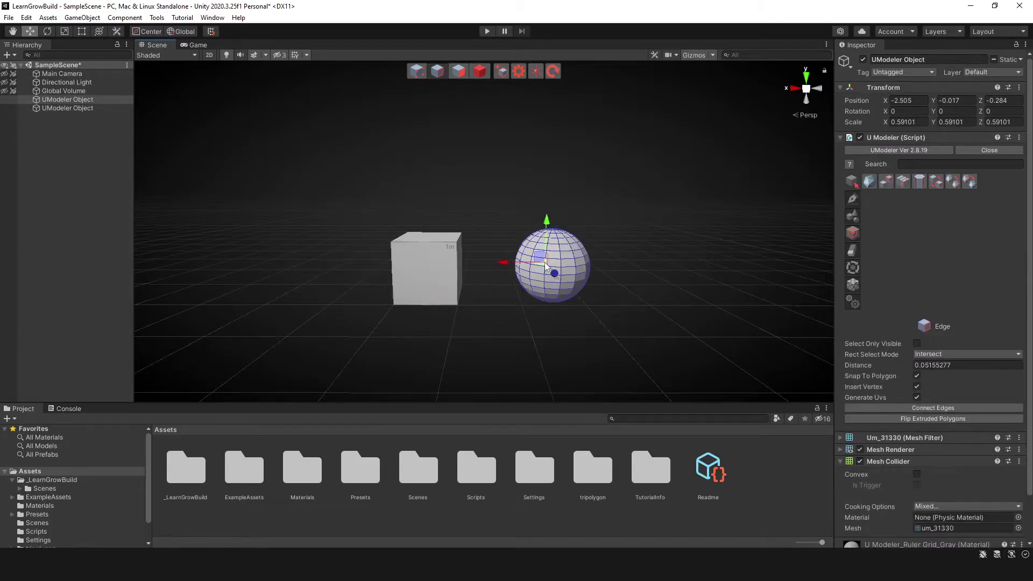
- Select all edges of the sphere, clear them with the None Selection tool, and select them all again
scroll(581, 298, up, 3)
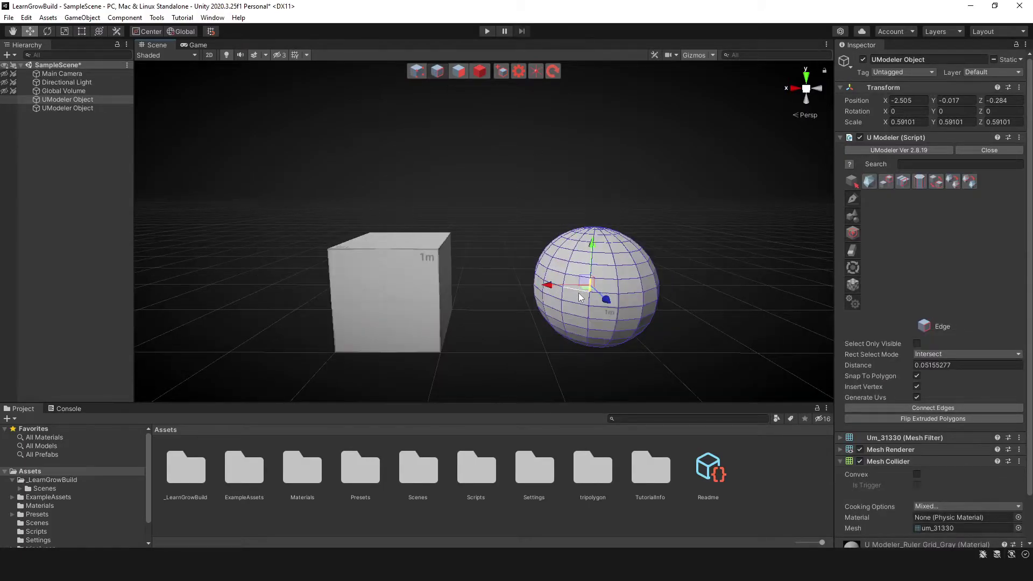
click(870, 182)
click(870, 183)
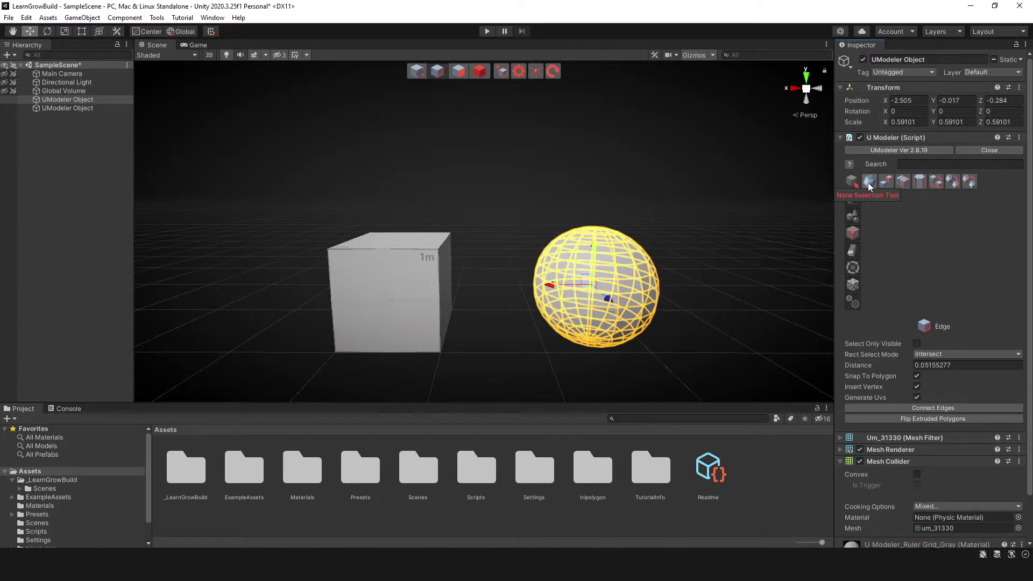
click(869, 183)
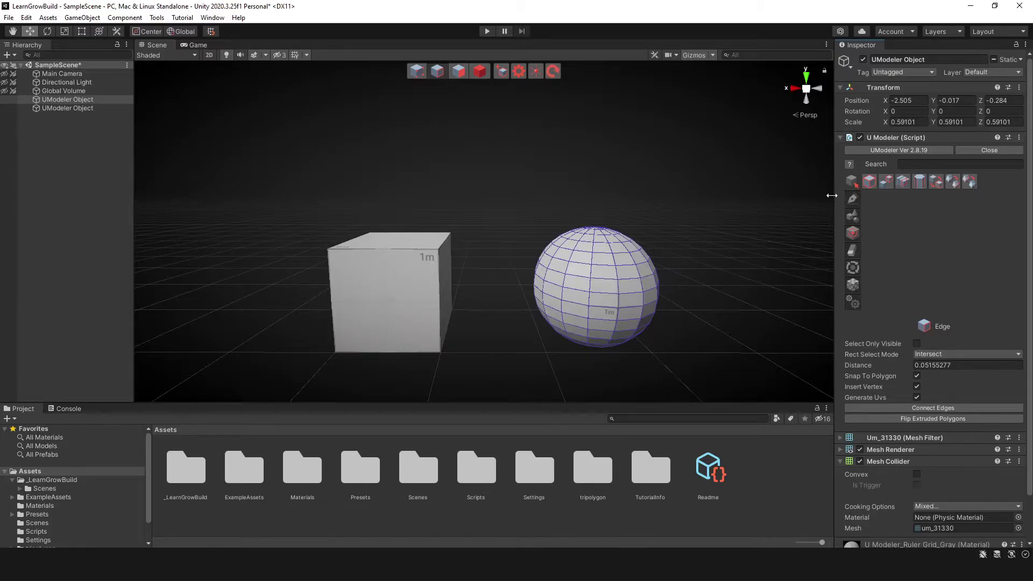
click(871, 185)
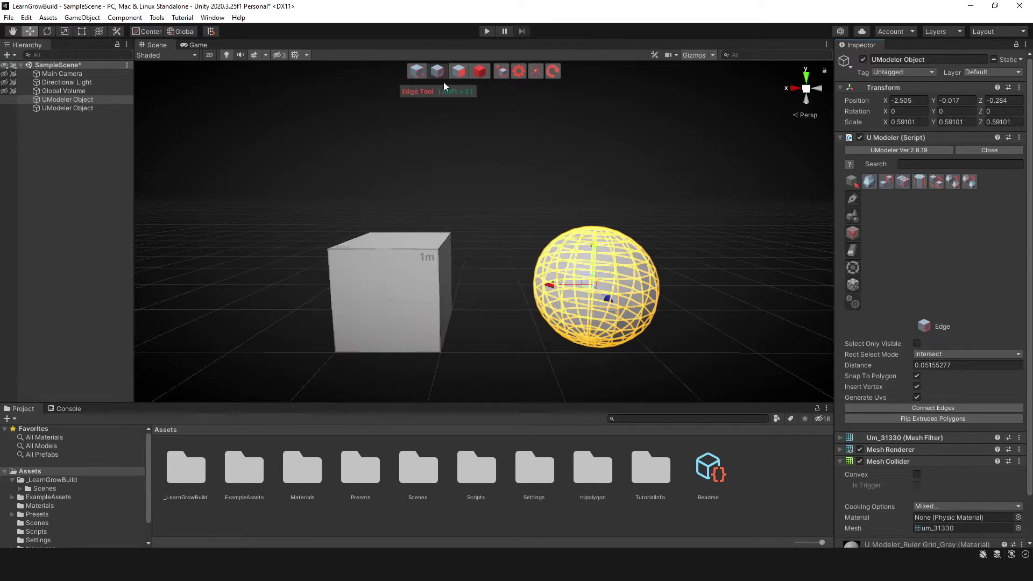
- Return to Object mode and select the cube, followed by the sphere
click(480, 71)
click(433, 269)
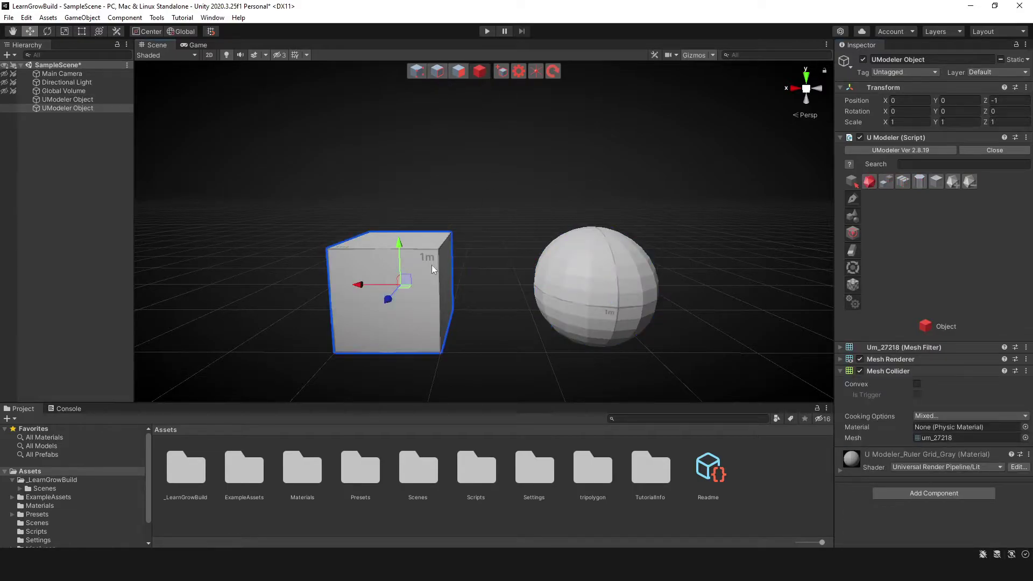
click(602, 298)
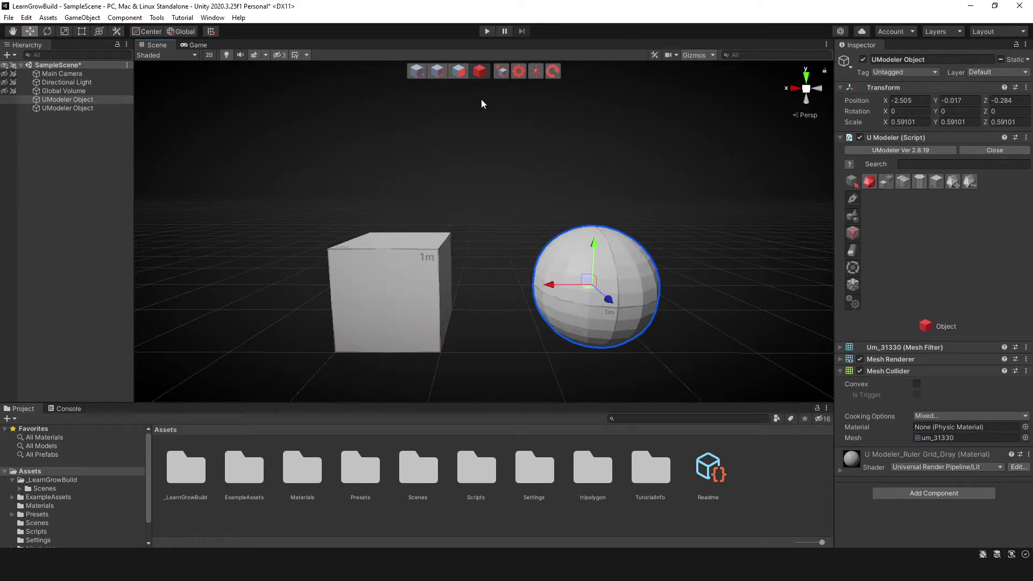
- In Edge mode, select a single edge at the front of the sphere and invert the selection
click(438, 72)
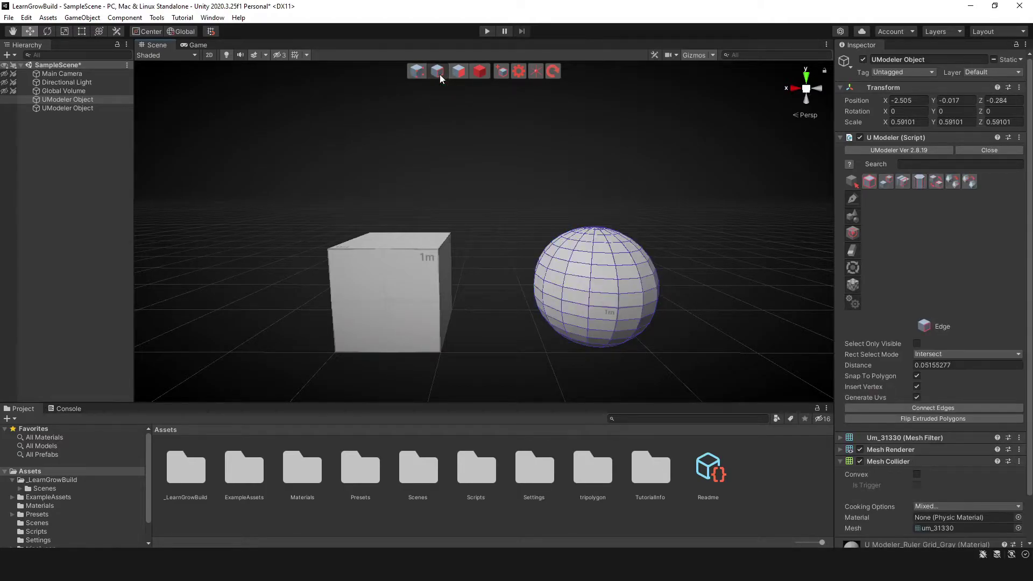
click(589, 283)
click(885, 183)
- Examine the inverted edge selection on the sphere from several angles and distances
right_drag(673, 292, 641, 266)
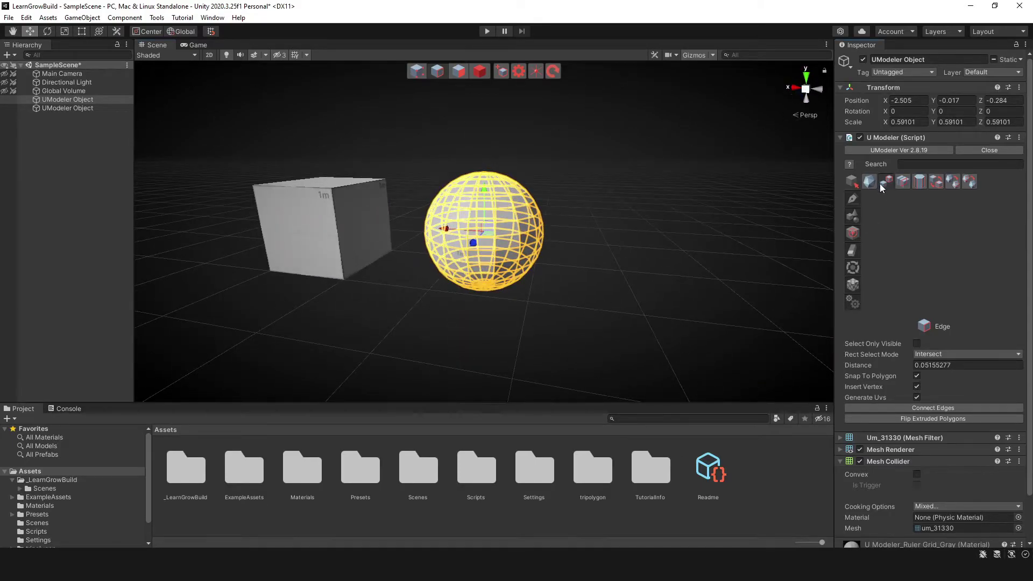
scroll(463, 233, down, 2)
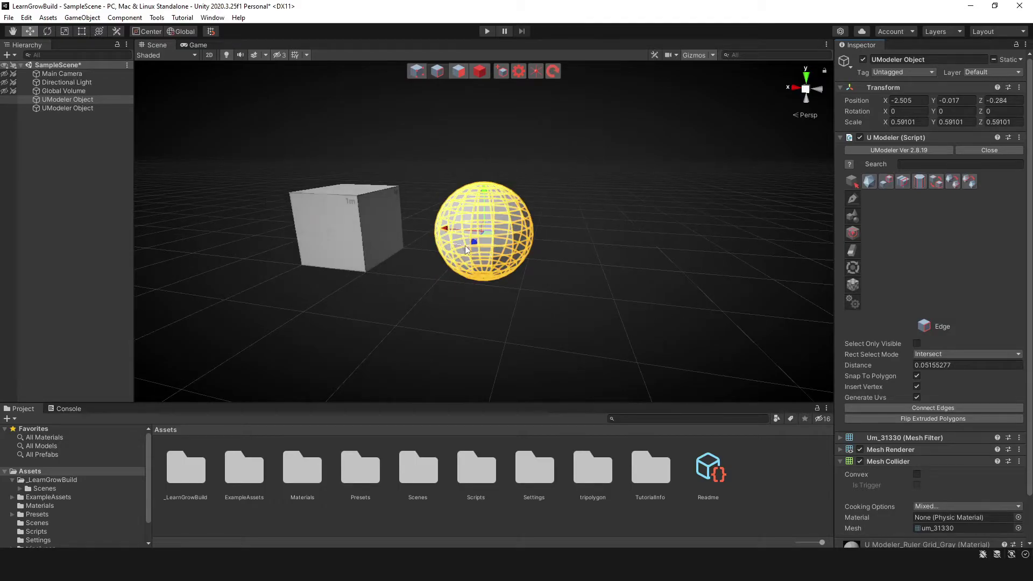
scroll(464, 247, up, 10)
alt+drag(463, 248, 495, 245)
scroll(496, 245, down, 10)
scroll(510, 254, up, 4)
alt+middle_drag(507, 255, 703, 289)
right_drag(587, 281, 587, 281)
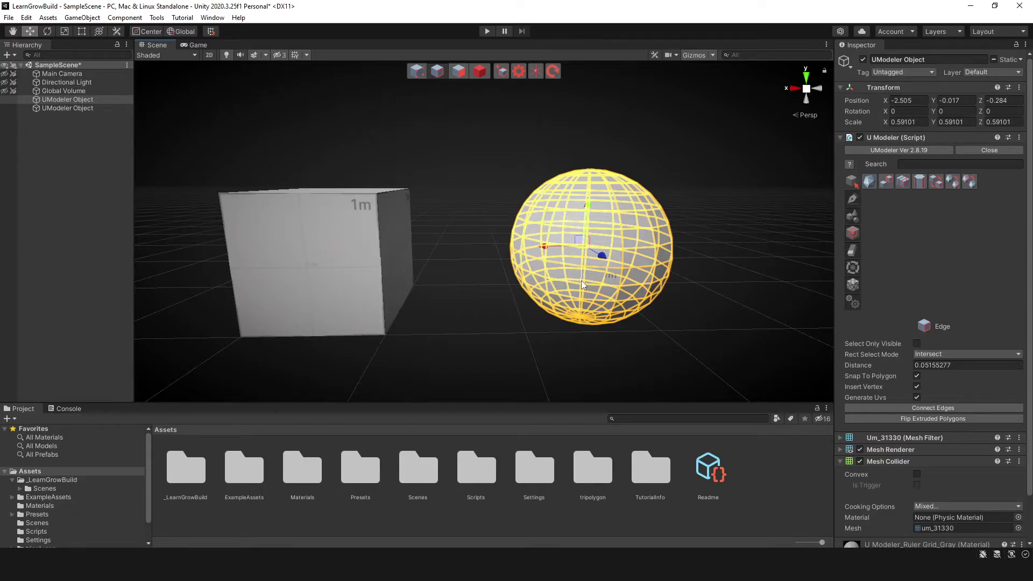
scroll(527, 299, down, 3)
middle_drag(514, 294, 523, 297)
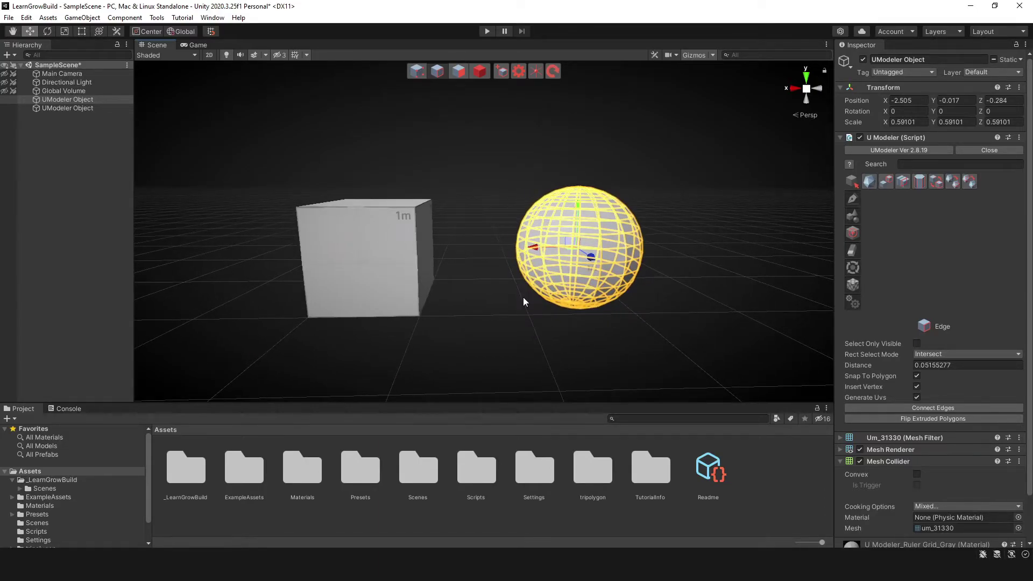
- Select a horizontal edge loop around the sphere's middle with the Loop Selection tool, and replace it with a vertical edge loop
click(902, 181)
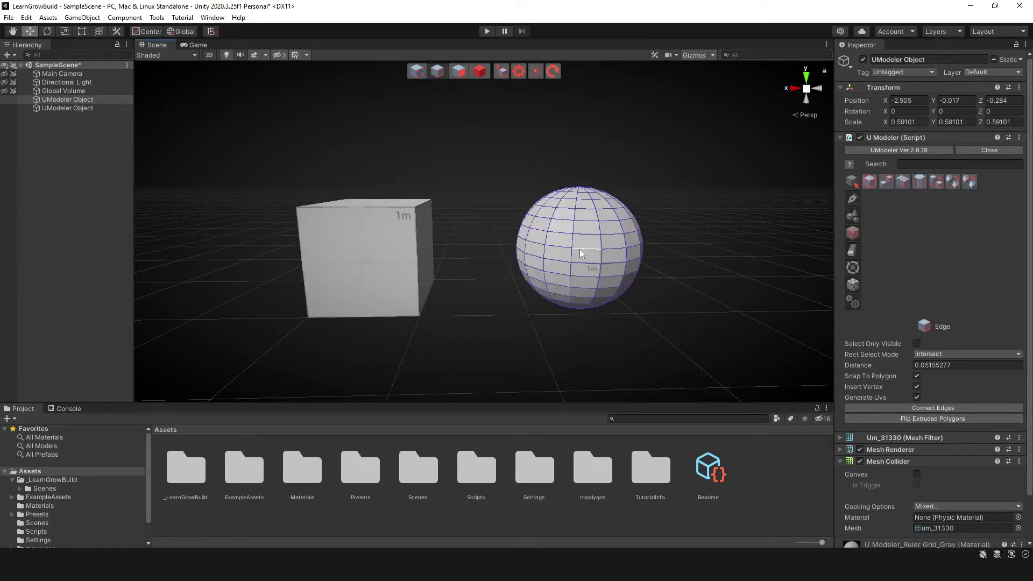
click(581, 254)
click(904, 183)
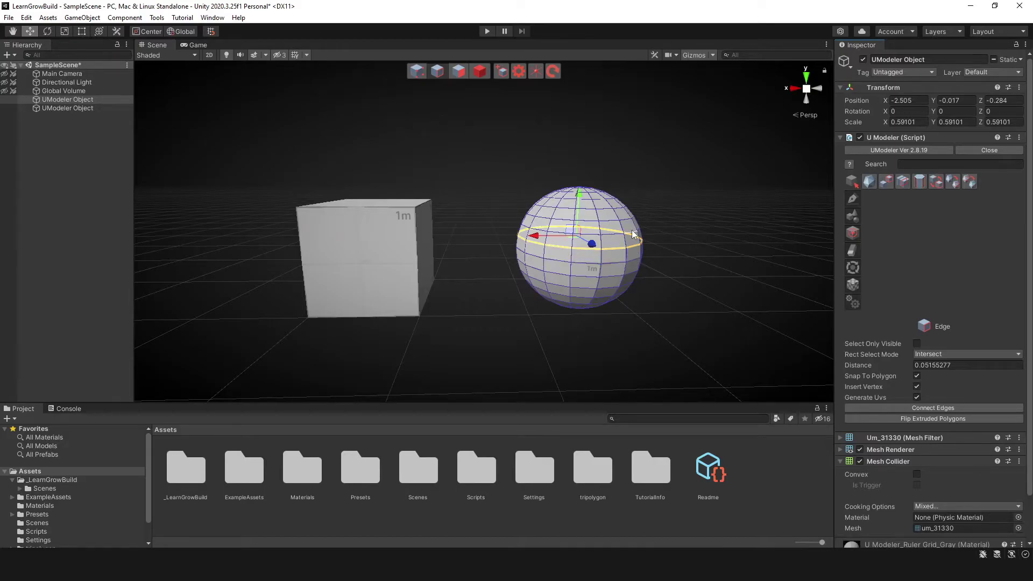
click(571, 273)
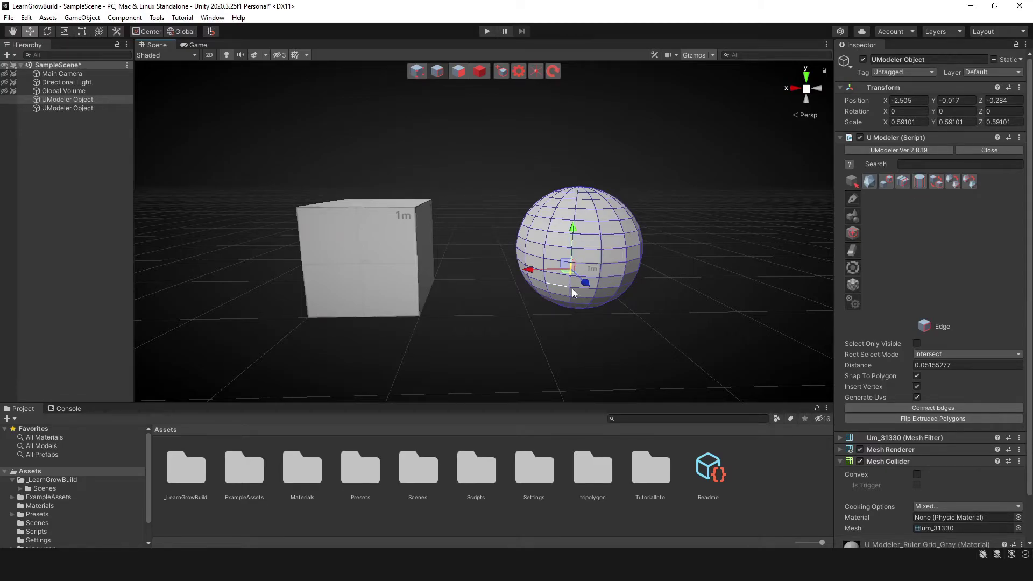
click(902, 183)
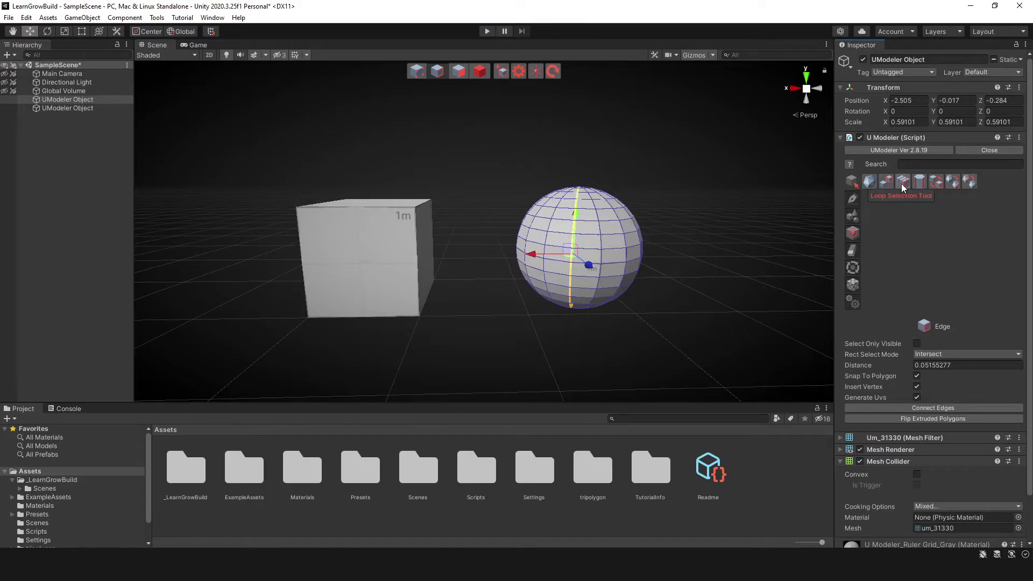
- Add an upper horizontal edge loop and several lower horizontal loops to the sphere's vertical loop selection
shift+click(540, 234)
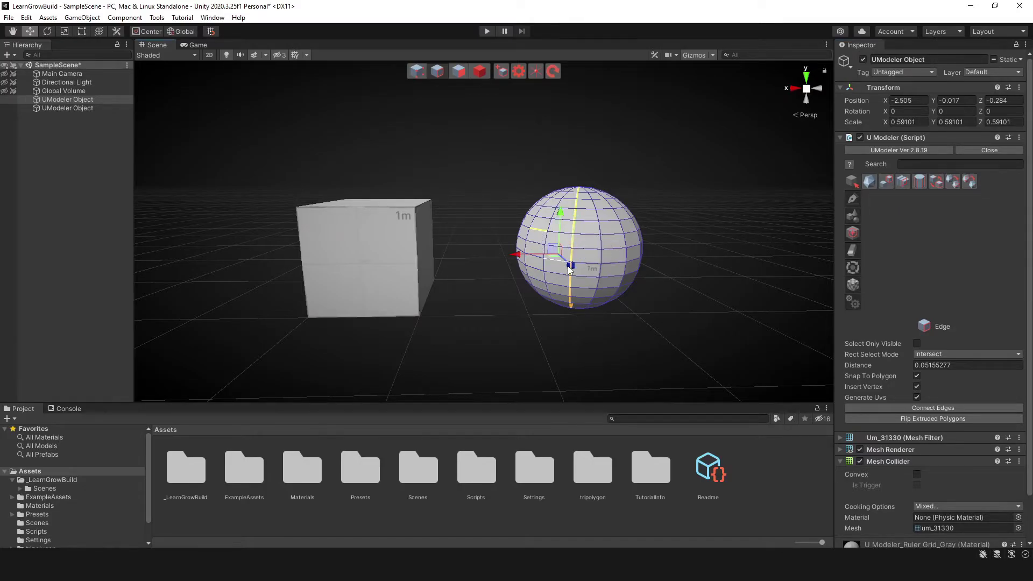
click(899, 180)
alt+drag(663, 241, 717, 226)
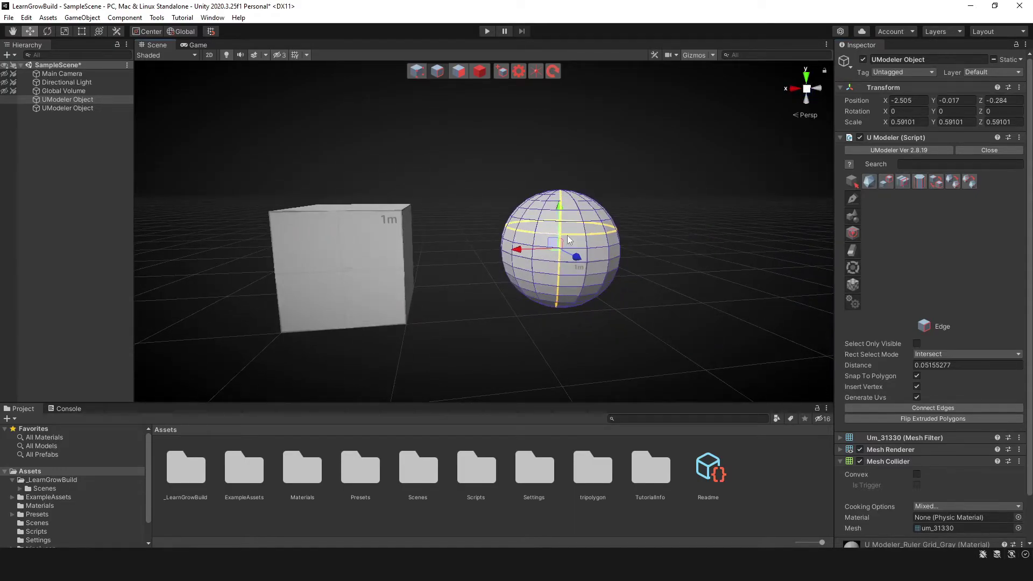
shift+click(525, 281)
shift+click(527, 289)
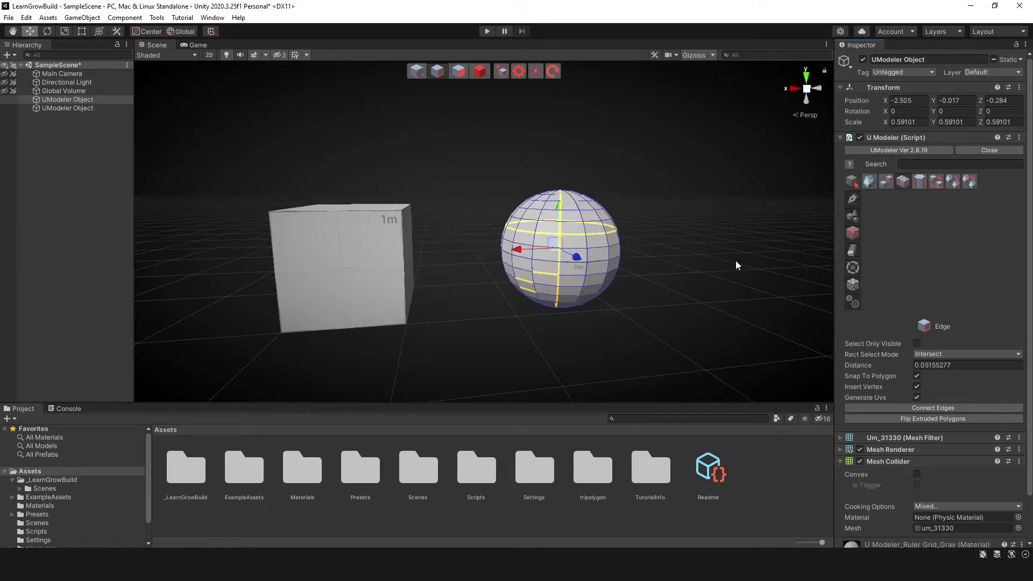
alt+drag(681, 240, 626, 268)
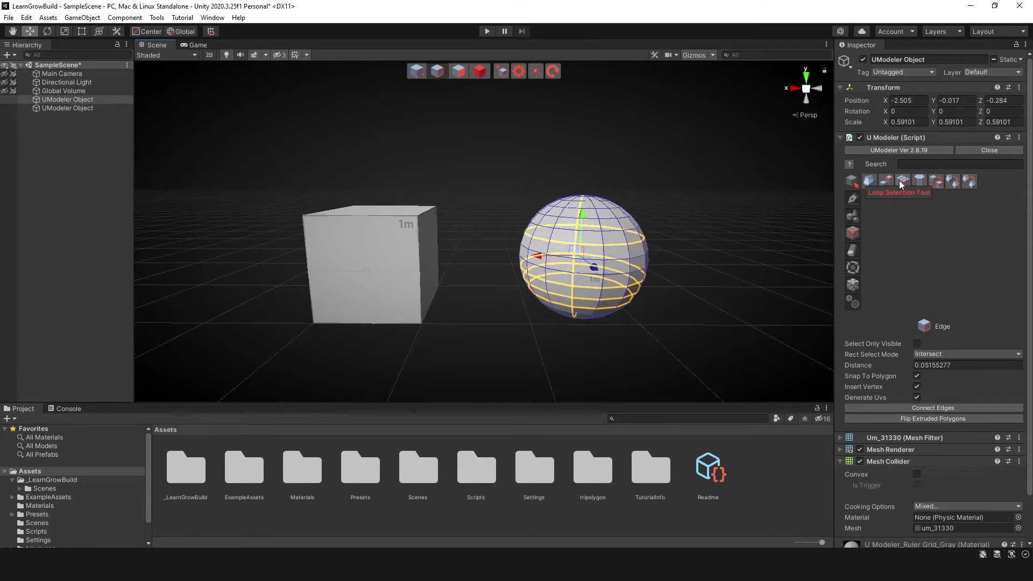
- Replace the loop selection with one vertical edge near the sphere's middle and expand it into an edge ring
click(607, 219)
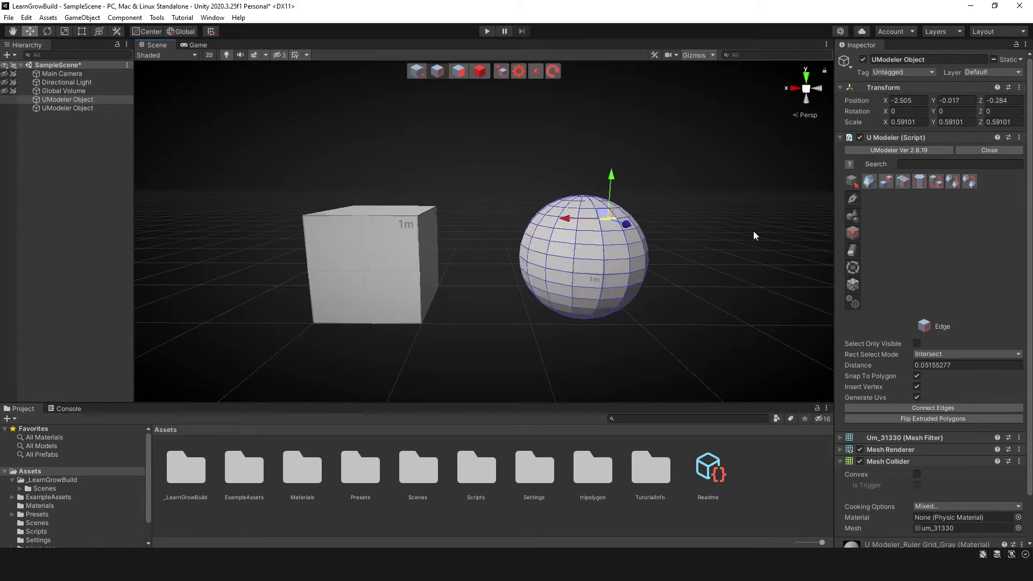
click(918, 183)
click(574, 254)
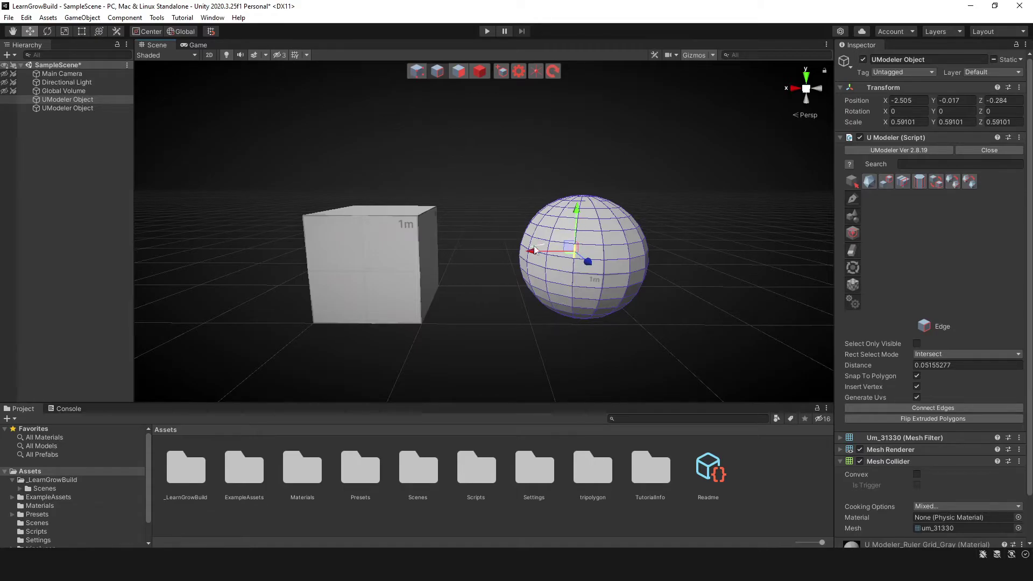
click(920, 181)
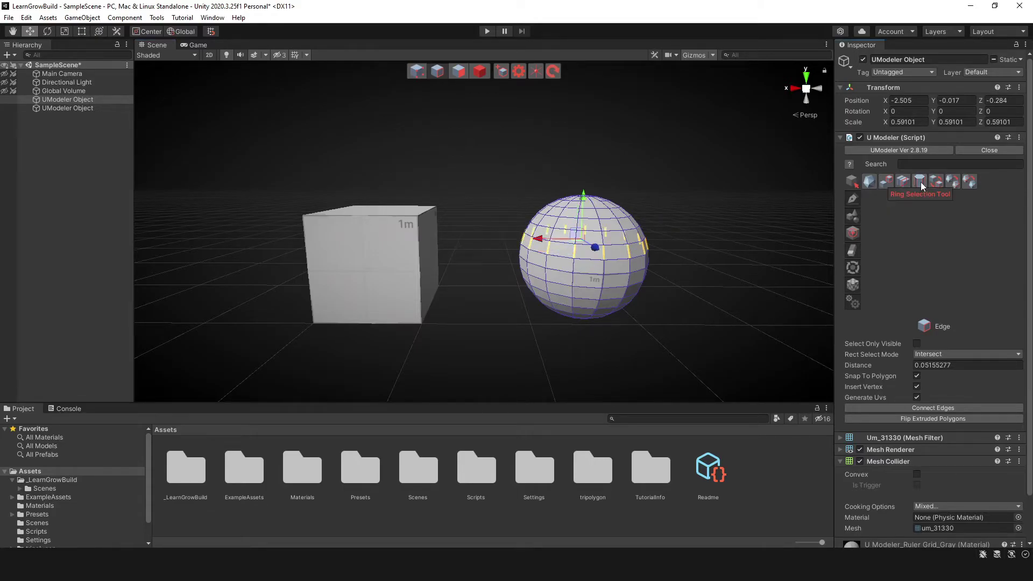
- Add one horizontal edge just below the sphere's middle to the selection and expand it into a vertical ring with the Ring Selection Tool
shift+click(561, 275)
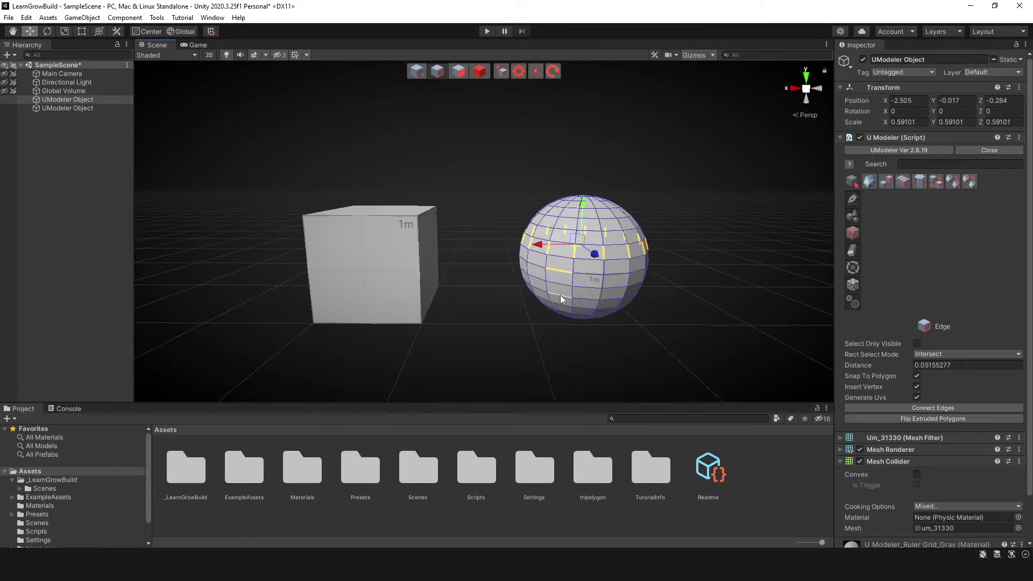
click(921, 181)
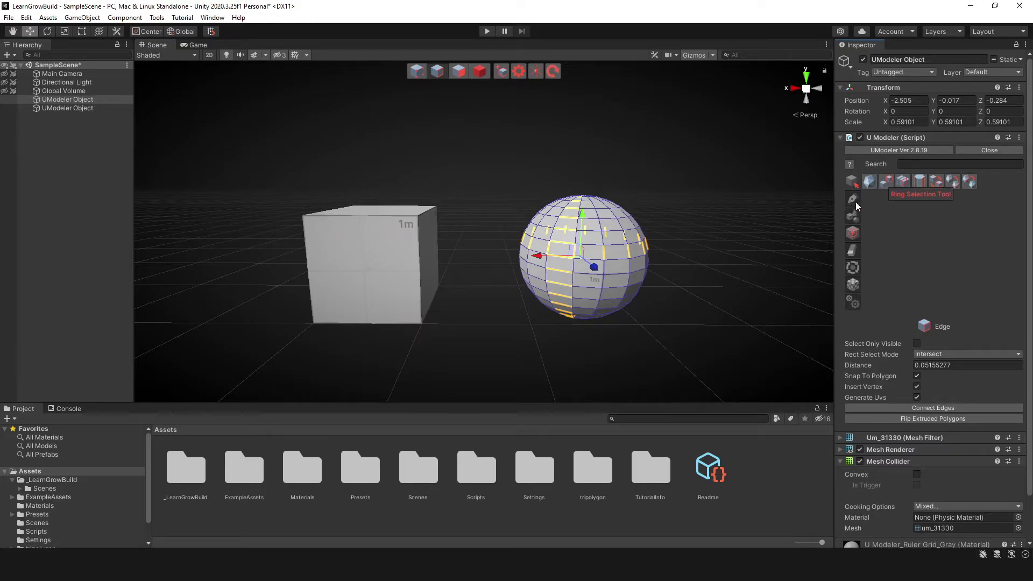
alt+drag(577, 181, 502, 244)
middle_drag(504, 243, 520, 237)
alt+drag(520, 237, 541, 245)
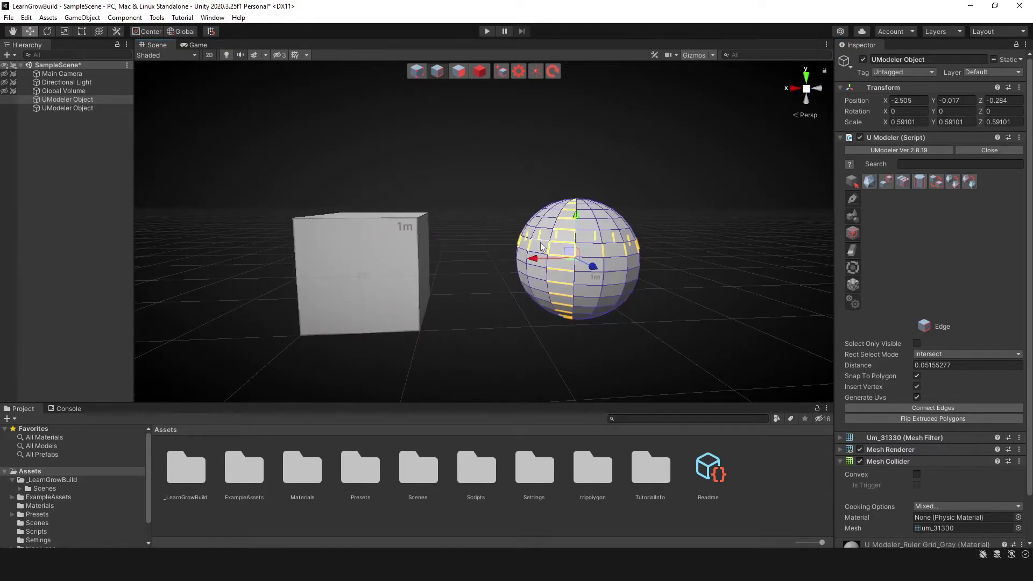
- Clear the sphere's edge selection and switch to vertex mode
key(Escape)
click(570, 249)
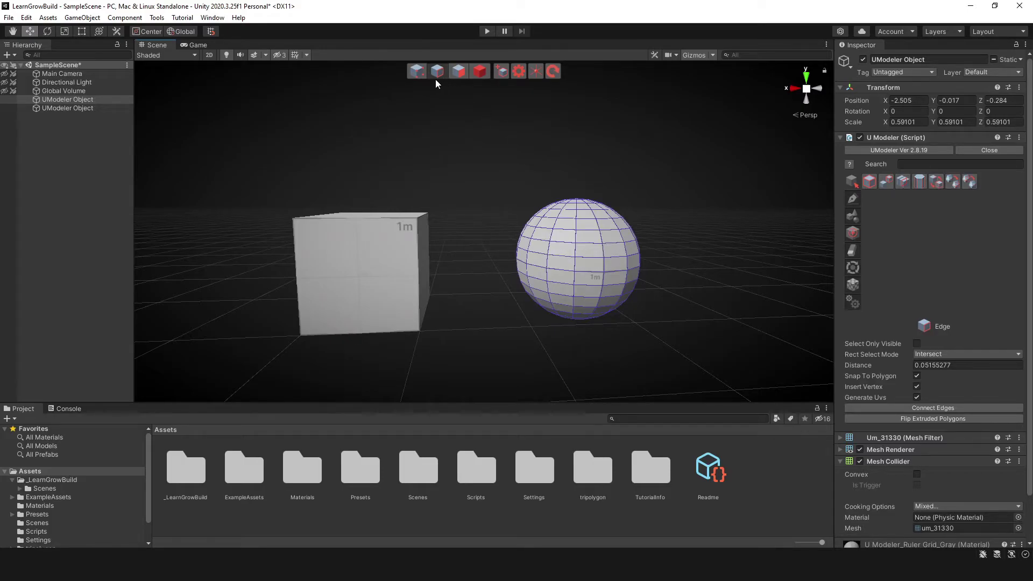
click(417, 72)
- Select five neighbouring vertices in a cross pattern on the sphere's front and invert the vertex selection
alt+drag(592, 262, 584, 283)
click(556, 254)
shift+click(529, 263)
click(553, 282)
shift+click(555, 268)
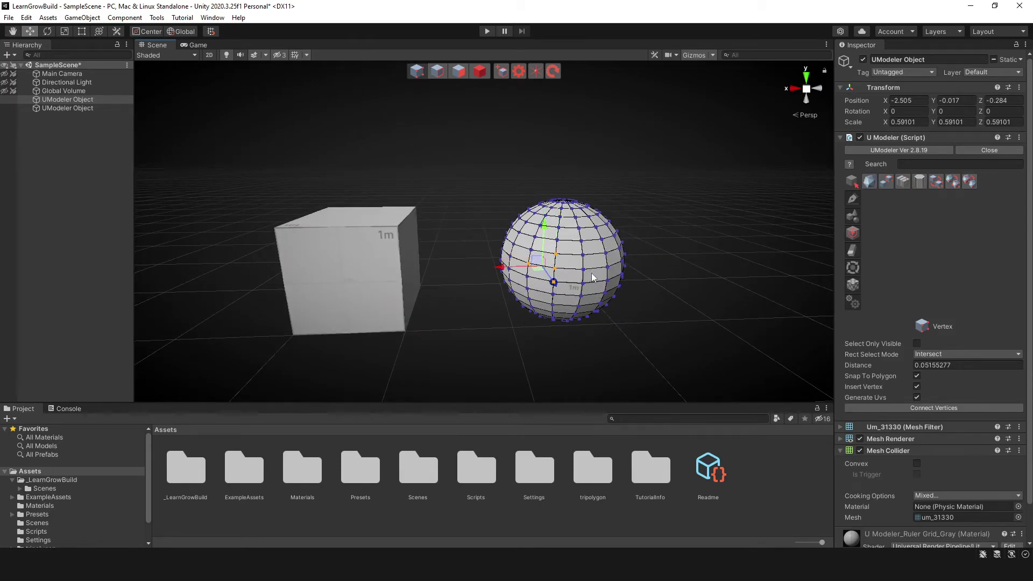
shift+click(584, 270)
click(939, 184)
alt+drag(510, 321, 538, 298)
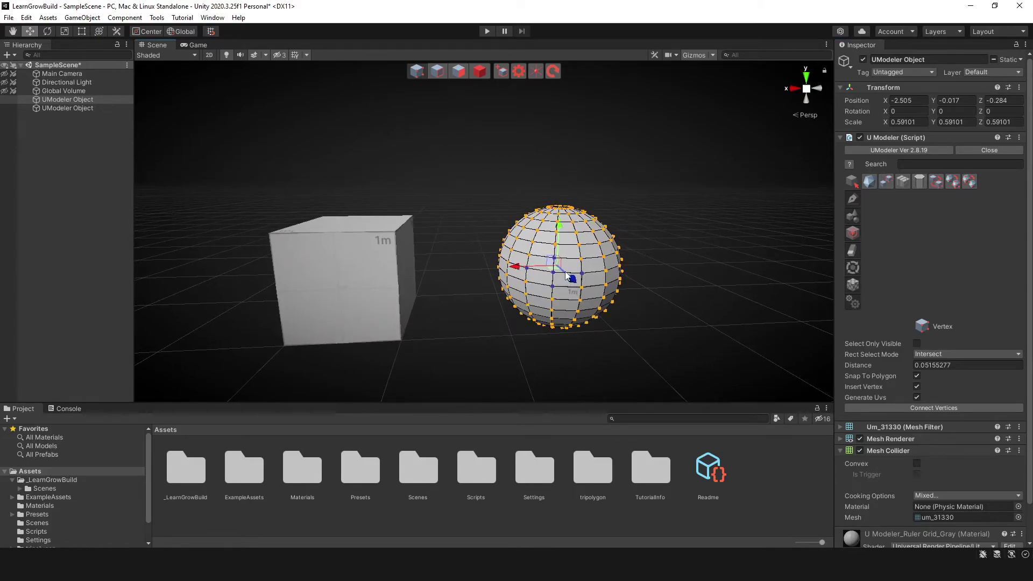
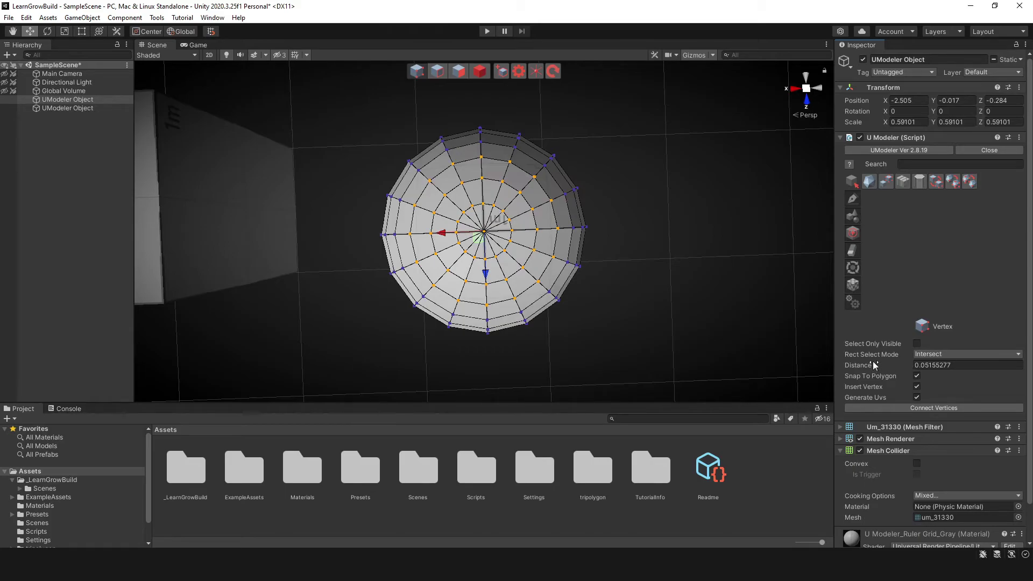
- Grow the sphere's vertex selection four times so it spreads from the upper part toward the bottom
click(916, 387)
alt+drag(581, 345, 565, 230)
click(953, 185)
click(953, 185)
click(951, 185)
click(951, 185)
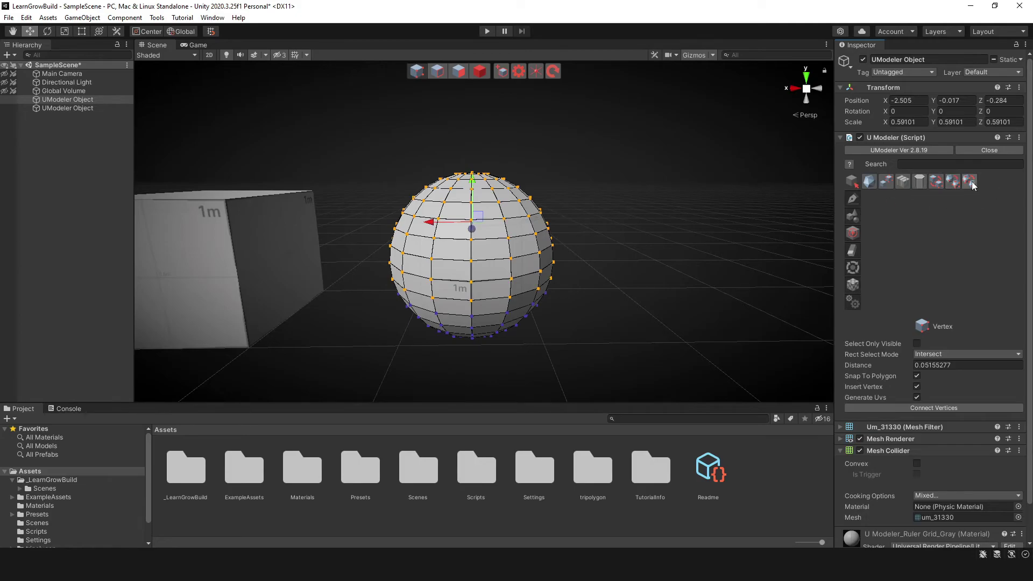
- Shrink the sphere's vertex selection repeatedly until no vertices are selected
click(970, 182)
click(970, 182)
click(970, 182)
click(970, 182)
click(970, 182)
click(970, 182)
click(970, 182)
click(971, 183)
alt+drag(625, 194, 594, 210)
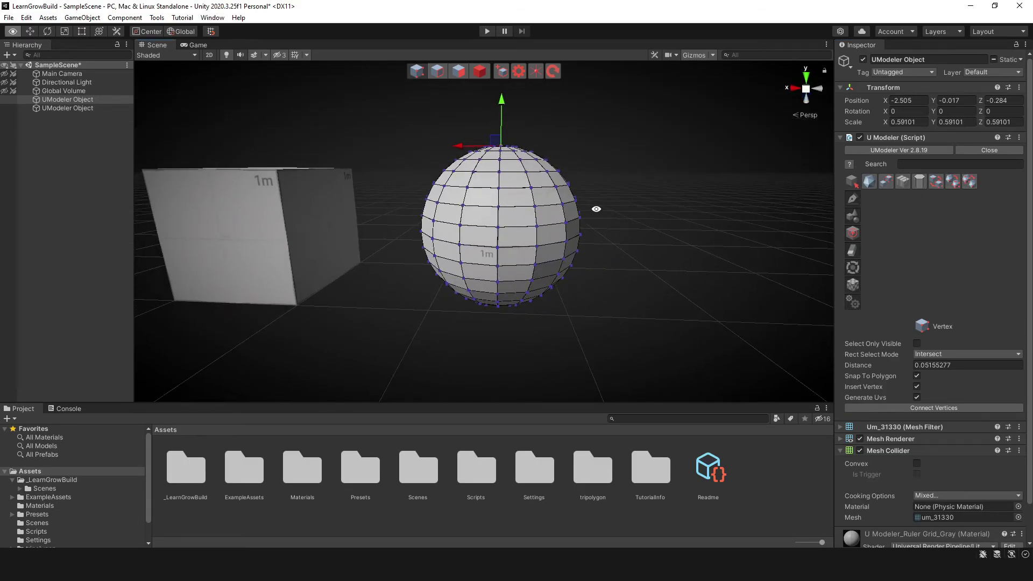
- Select four vertices around the sphere's front middle and grow the selection three times
click(499, 228)
shift+click(462, 205)
shift+click(537, 246)
shift+click(497, 248)
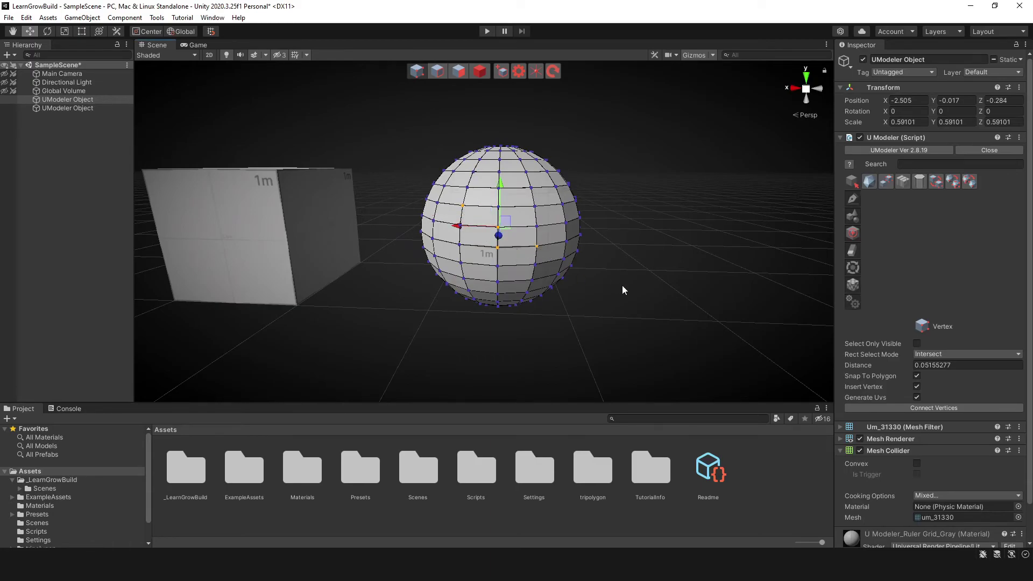
click(952, 182)
click(951, 182)
click(951, 183)
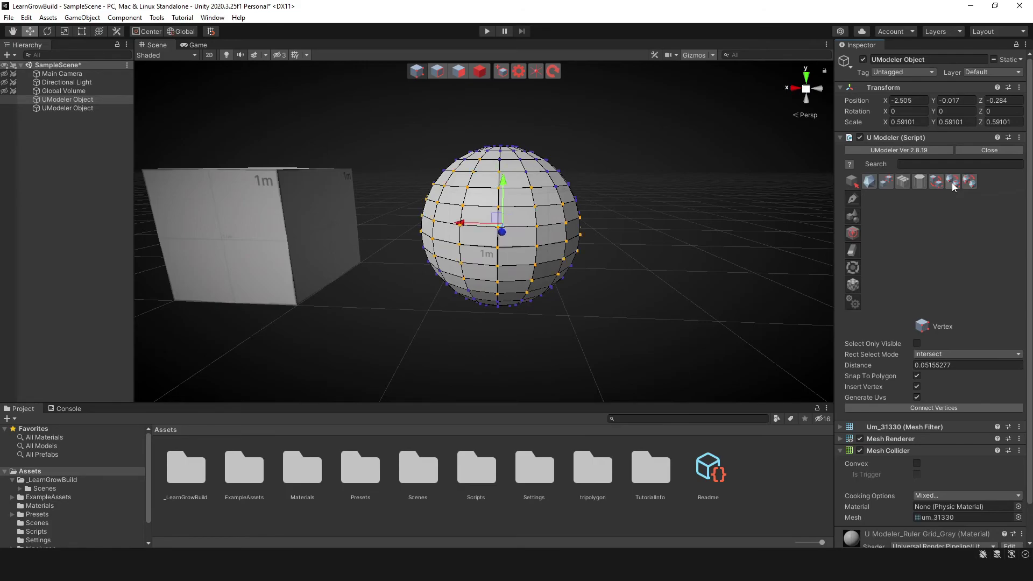
alt+drag(546, 231, 530, 267)
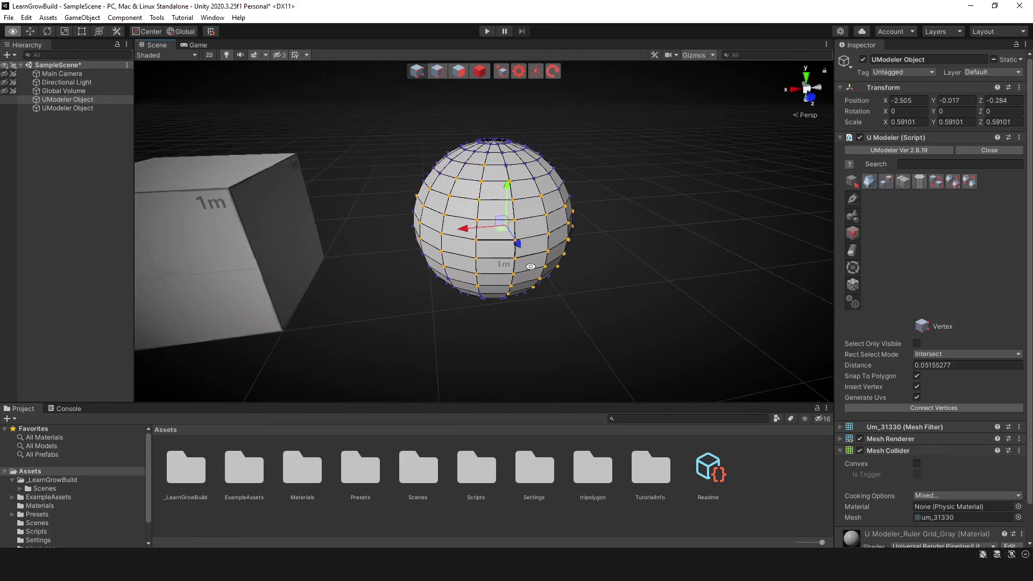
- Replace the selection with a single vertex on the sphere's lower front and grow it twice
click(477, 237)
alt+drag(563, 237, 586, 279)
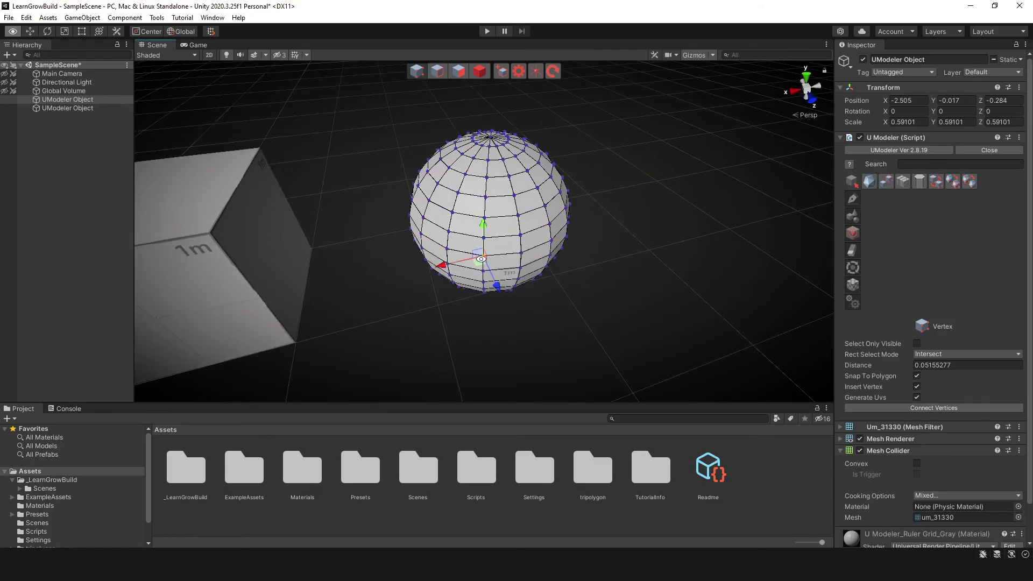
click(954, 185)
click(955, 185)
- Try pulling the selected vertex patch outward along the Z axis and undo the move
drag(500, 269, 504, 277)
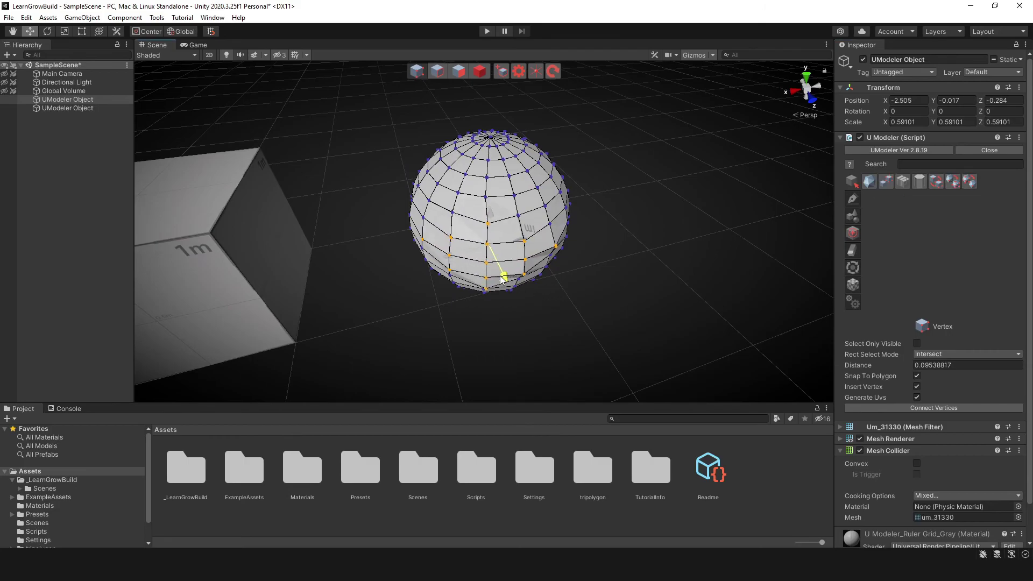
key(ctrl+z)
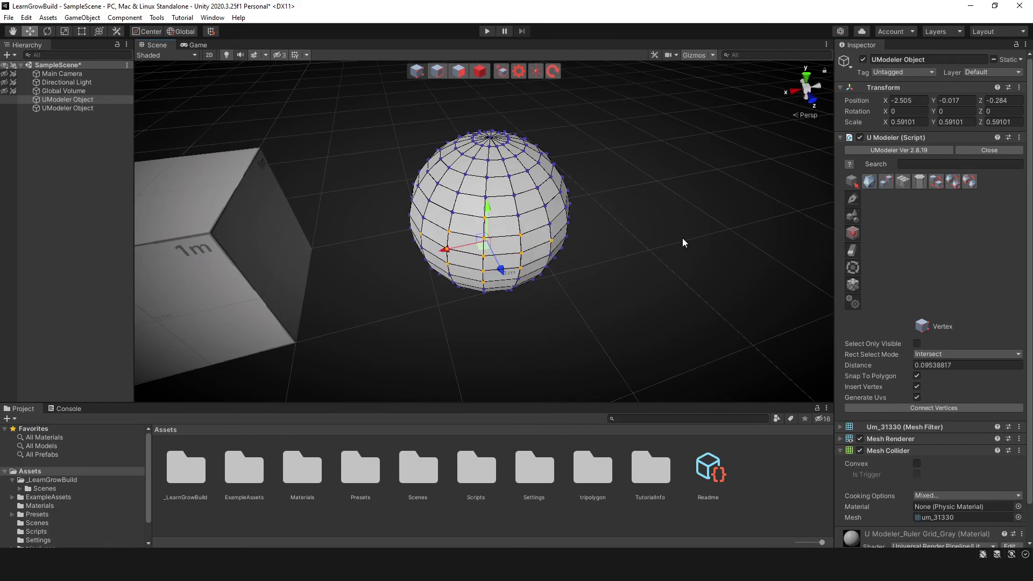
- Leave vertex editing on the sphere by switching to object mode
alt+drag(677, 227, 621, 253)
alt+drag(623, 296, 581, 294)
middle_drag(581, 294, 644, 277)
scroll(643, 276, down, 6)
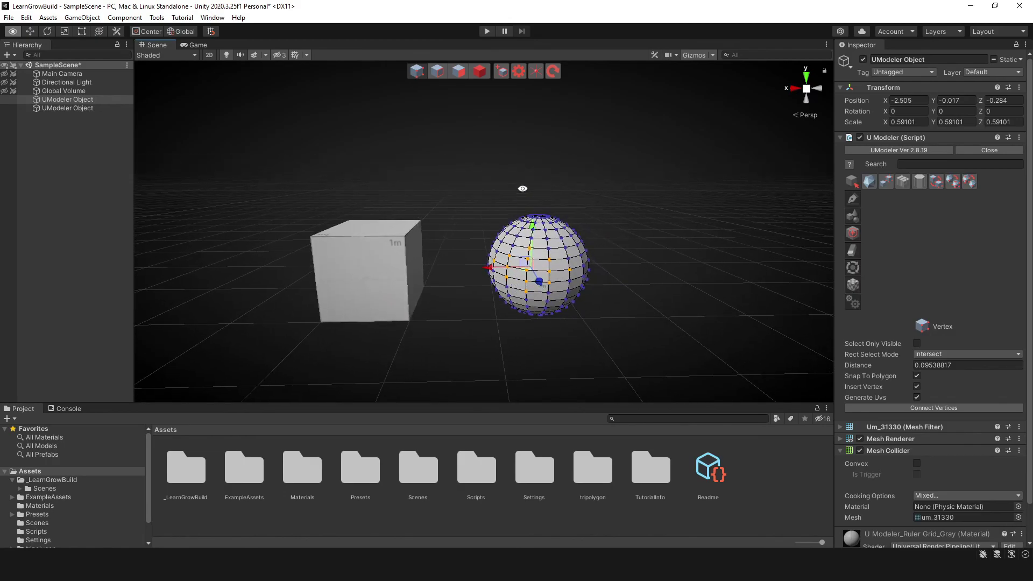
click(479, 72)
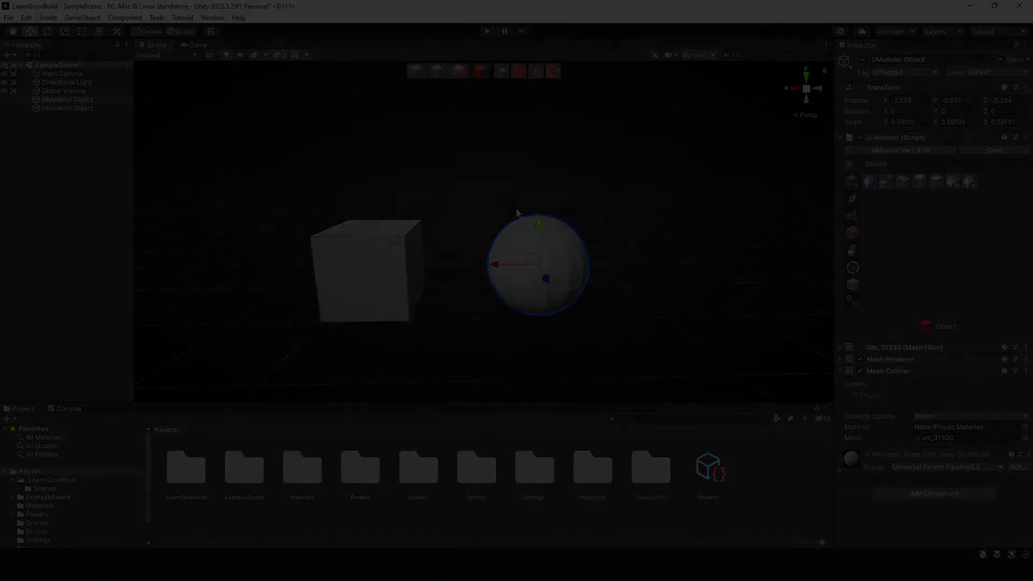